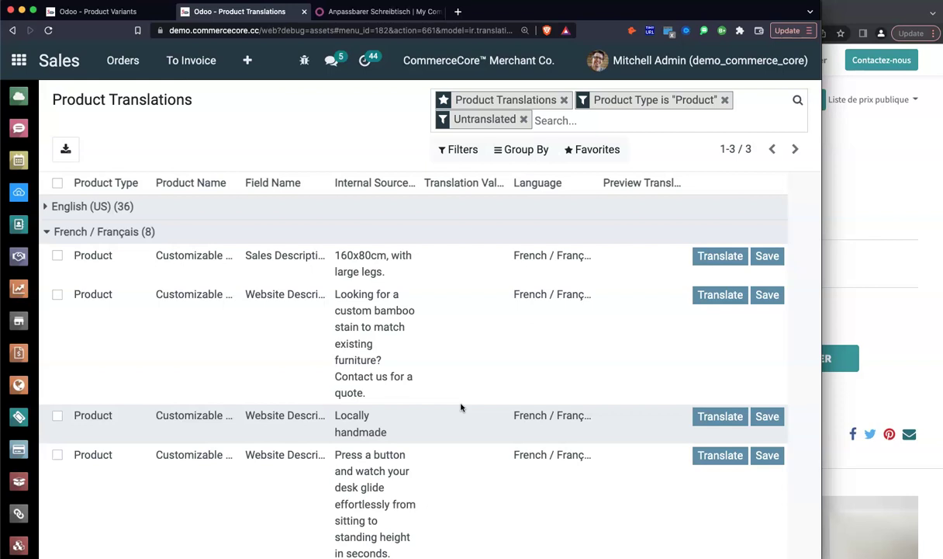
Collapse the French / Français group and remove the Untranslated filter from the product translations list.
click(461, 403)
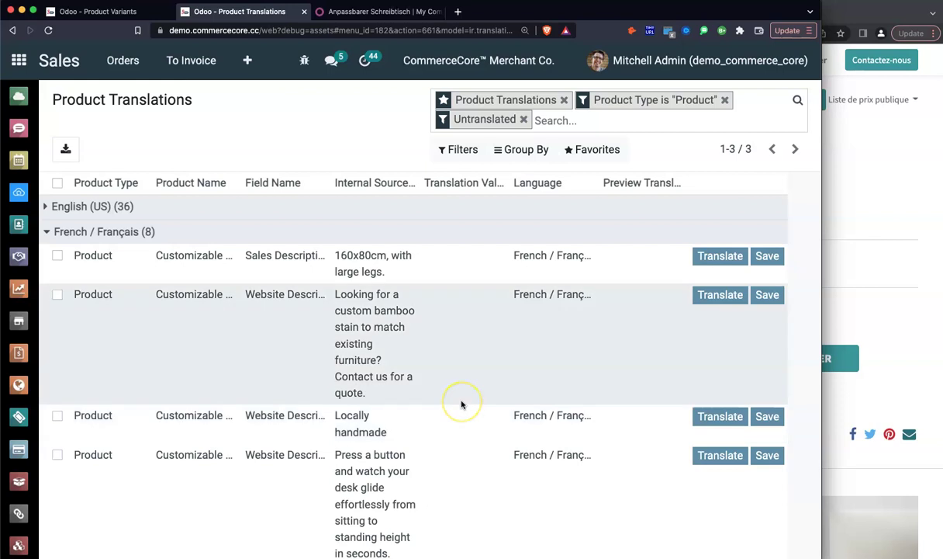
click(263, 480)
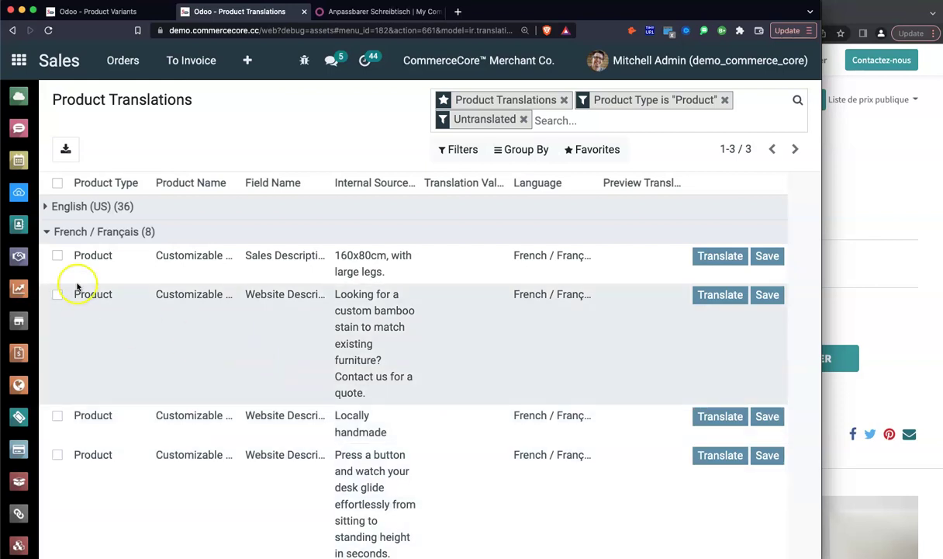
click(54, 233)
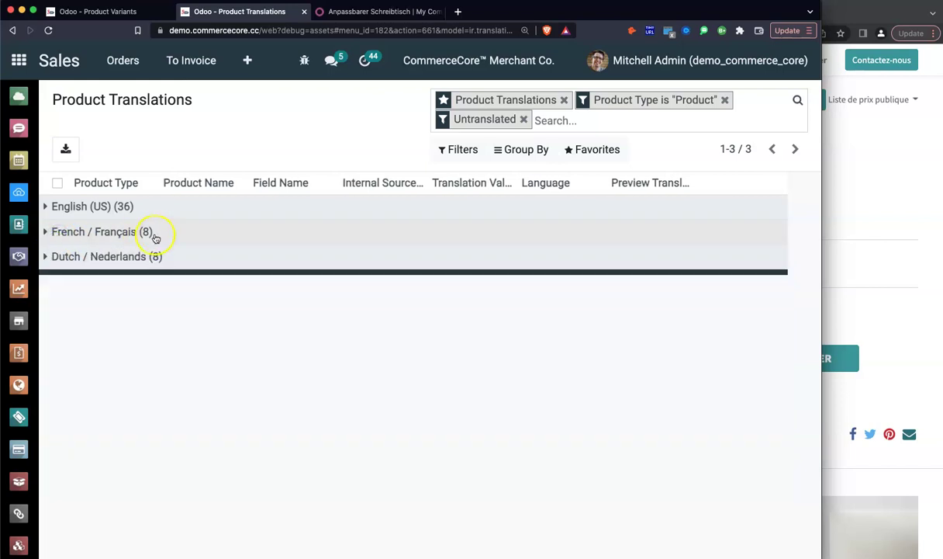
click(524, 120)
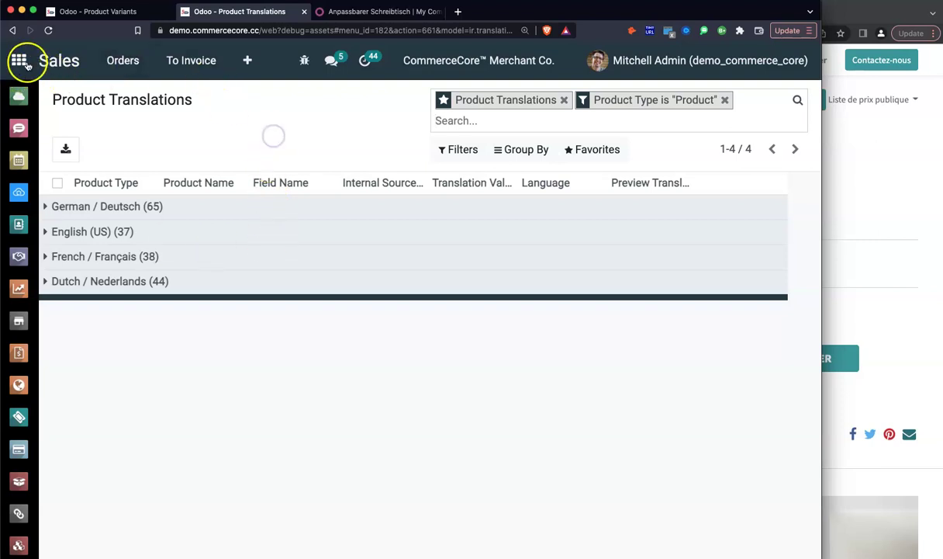
click(248, 60)
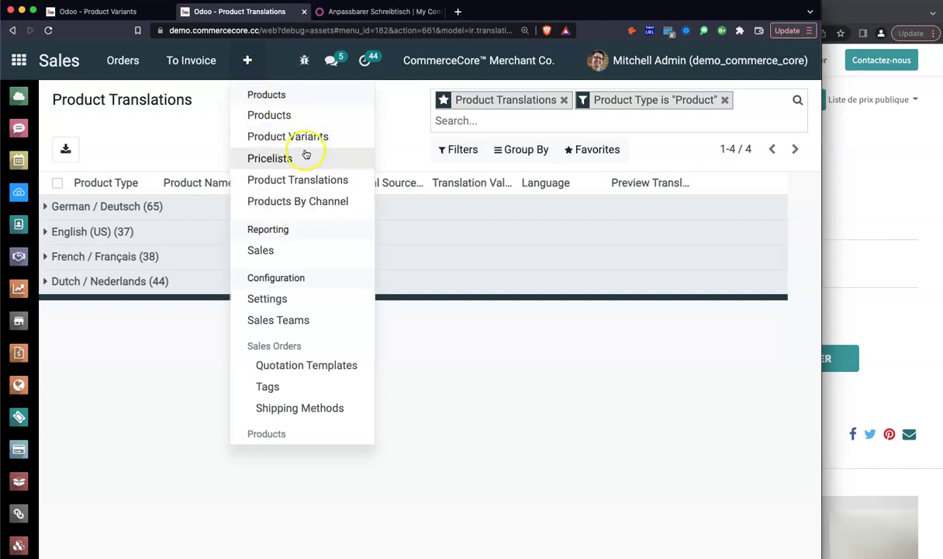
click(132, 115)
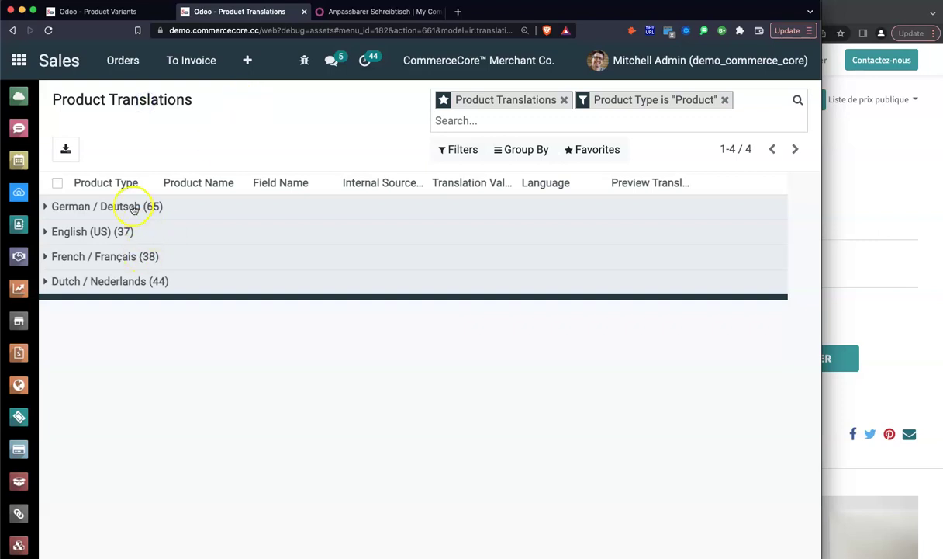
Expand the German / Deutsch group, select its first two translation rows, and collapse the group again.
click(133, 208)
click(57, 230)
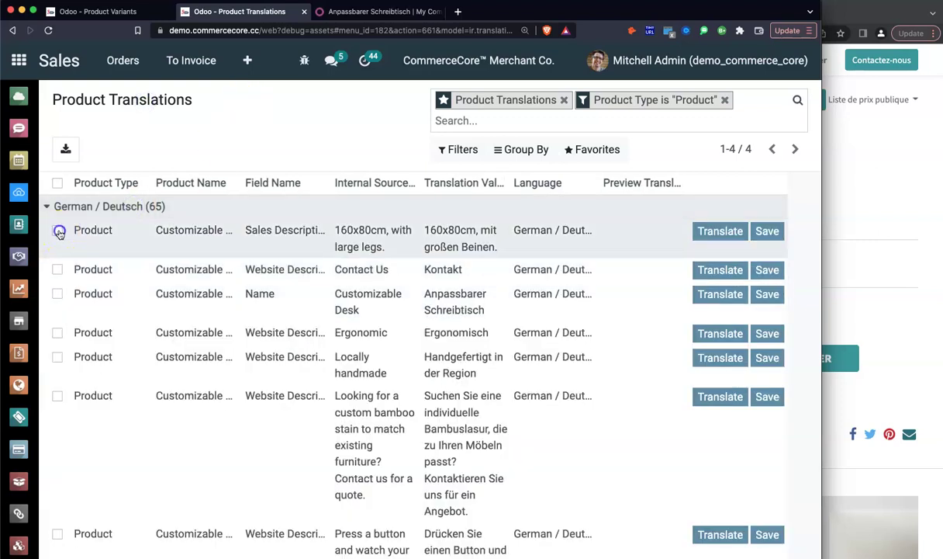
click(57, 269)
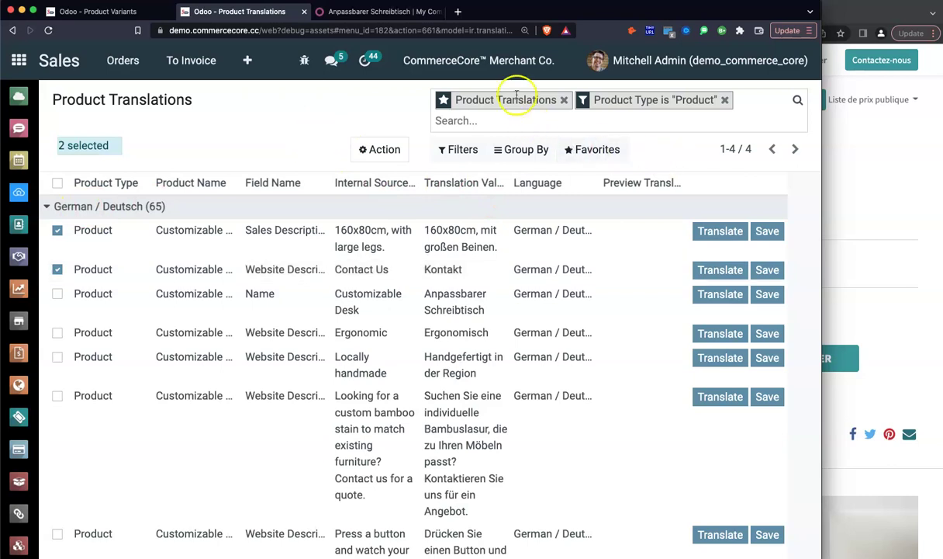
click(155, 206)
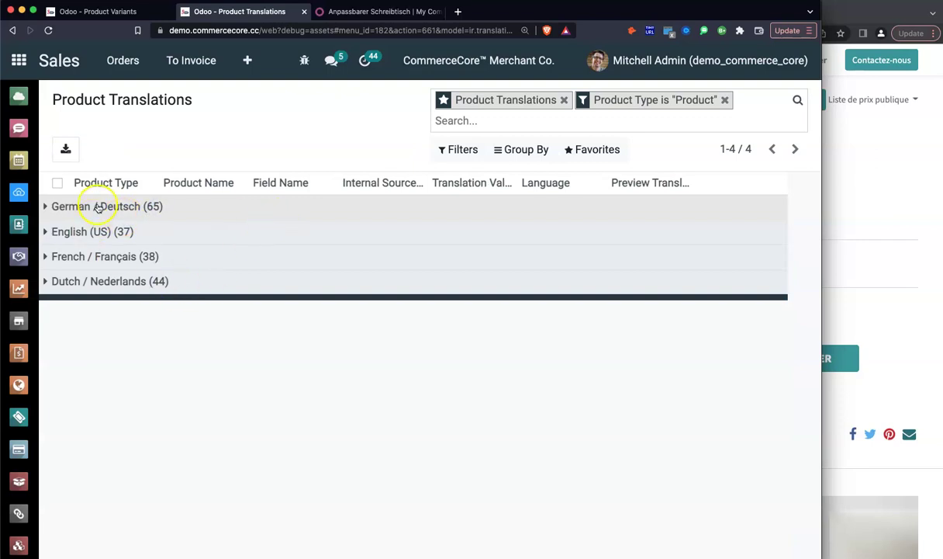
click(581, 398)
Expand the German / Deutsch group and widen the Product Name column to show full product names.
click(155, 205)
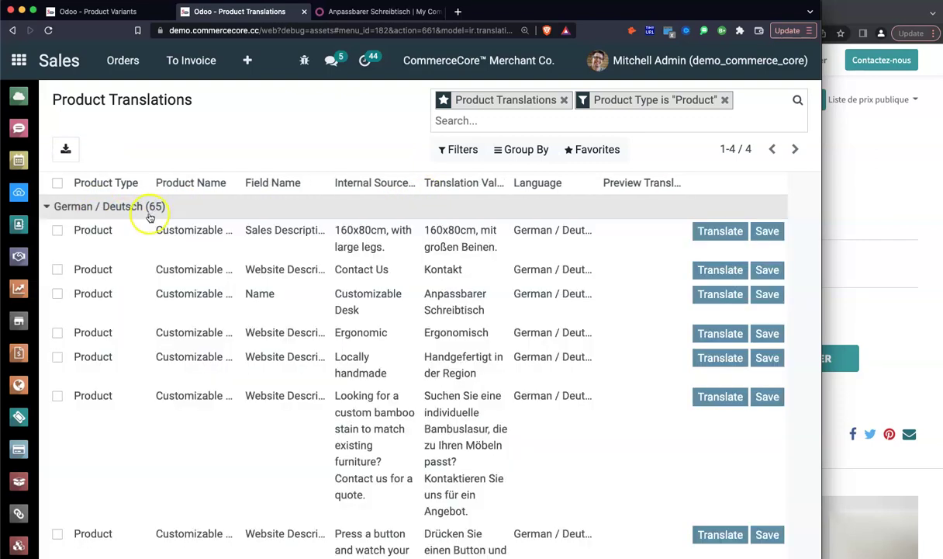
drag(237, 178, 301, 177)
click(220, 243)
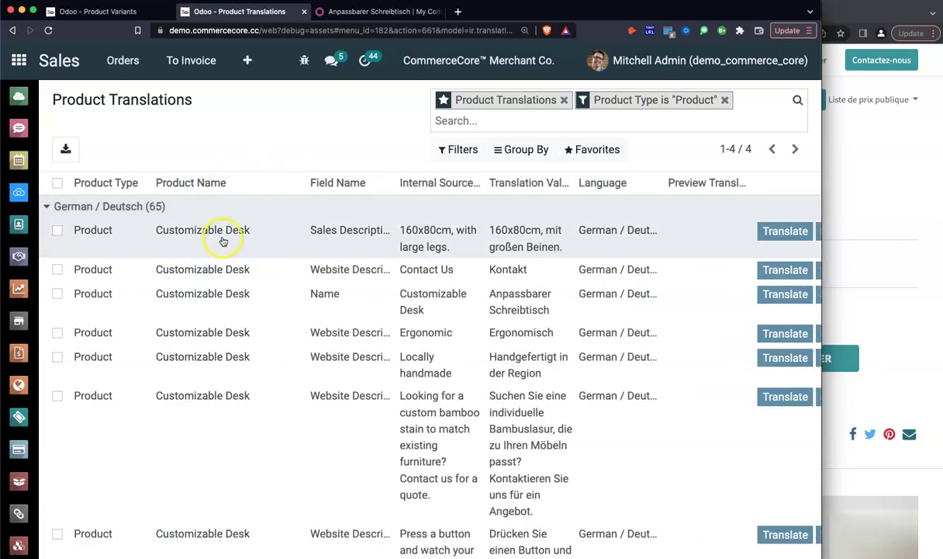
View the German web shop page of the Anpassbarer Schreibtisch and return to the product translations list.
click(392, 11)
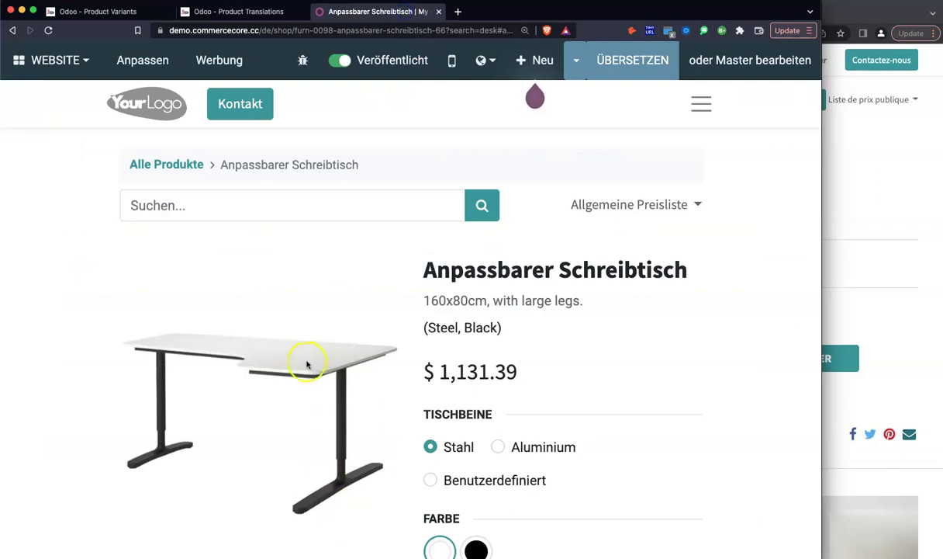
scroll(306, 365, down, 5)
scroll(325, 342, up, 5)
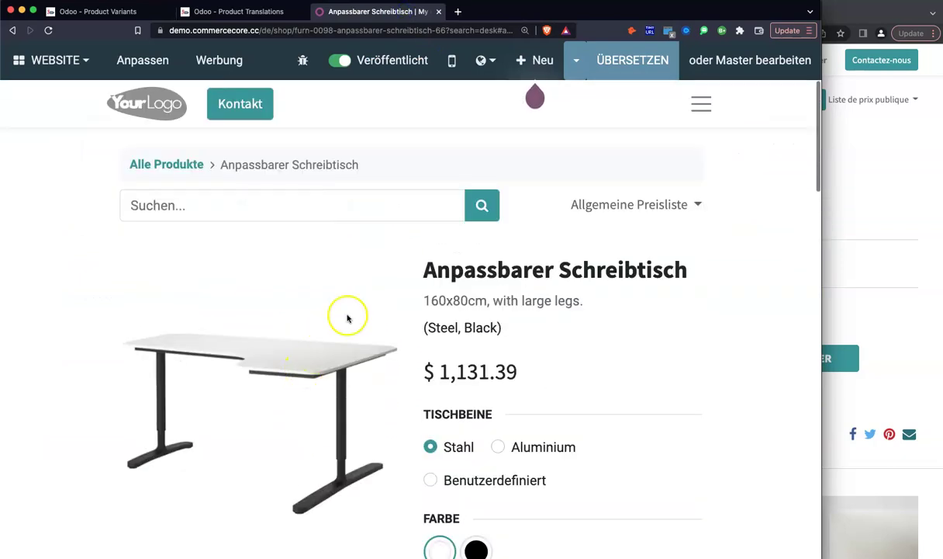
click(252, 12)
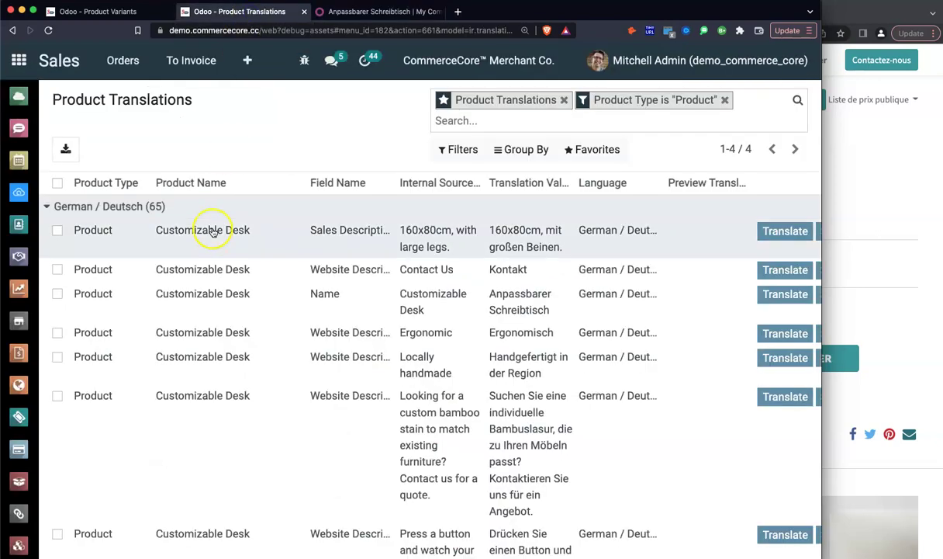
Filter the product translations to Untranslated entries and expand the French / Français group.
click(282, 144)
click(457, 151)
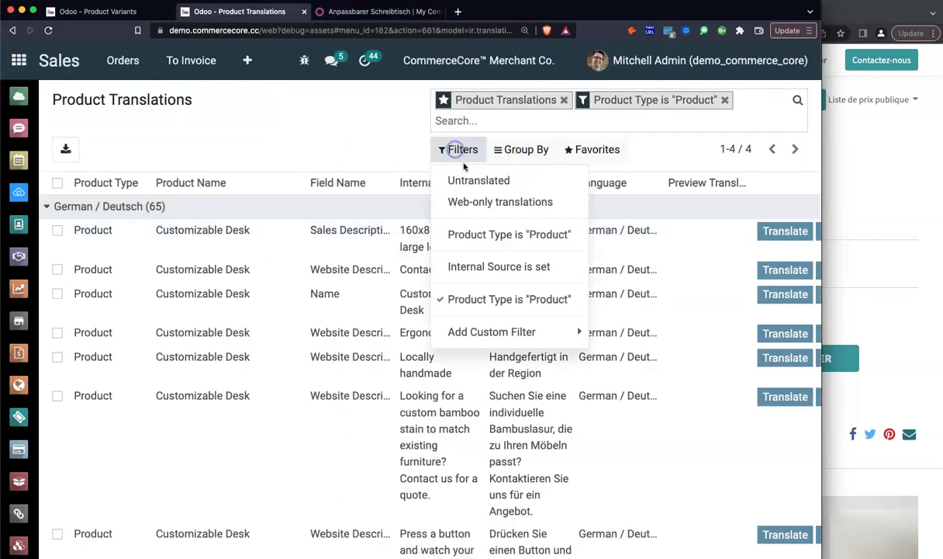
click(510, 179)
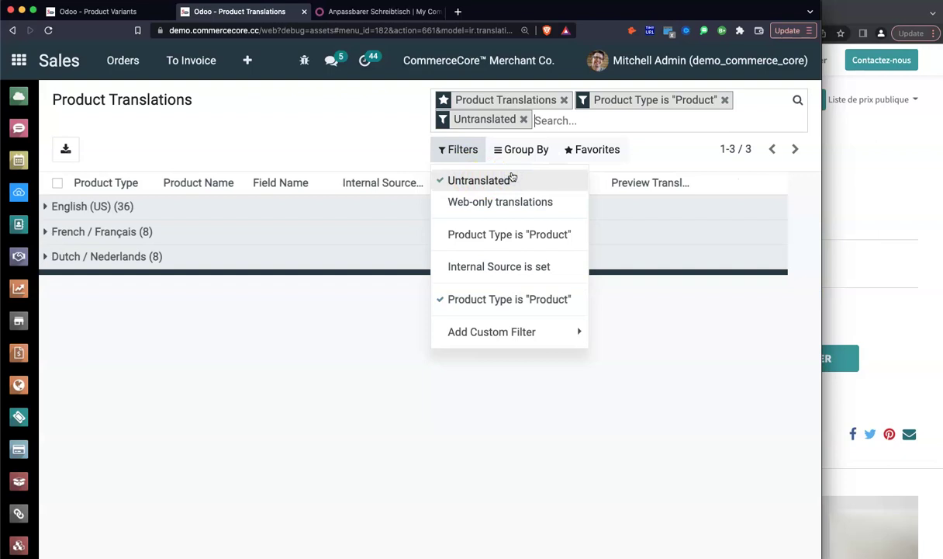
click(249, 140)
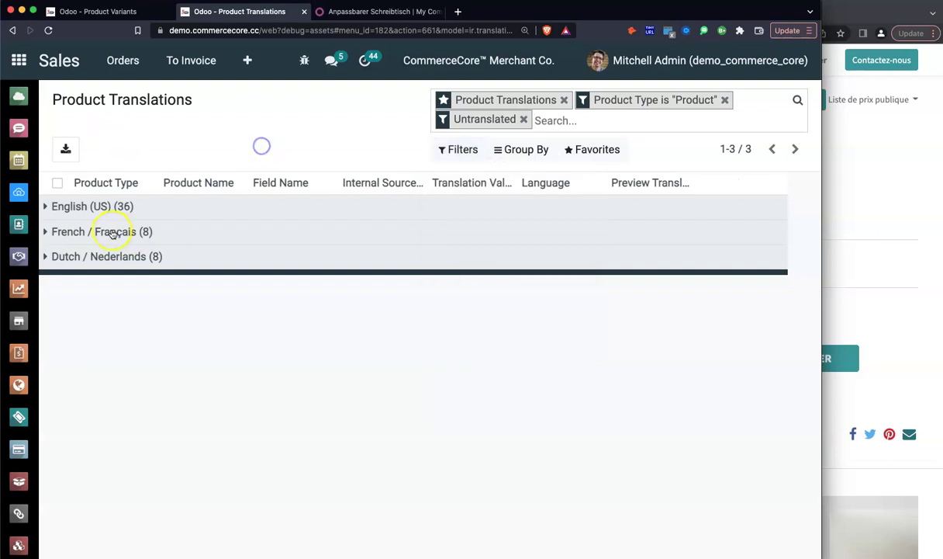
click(112, 233)
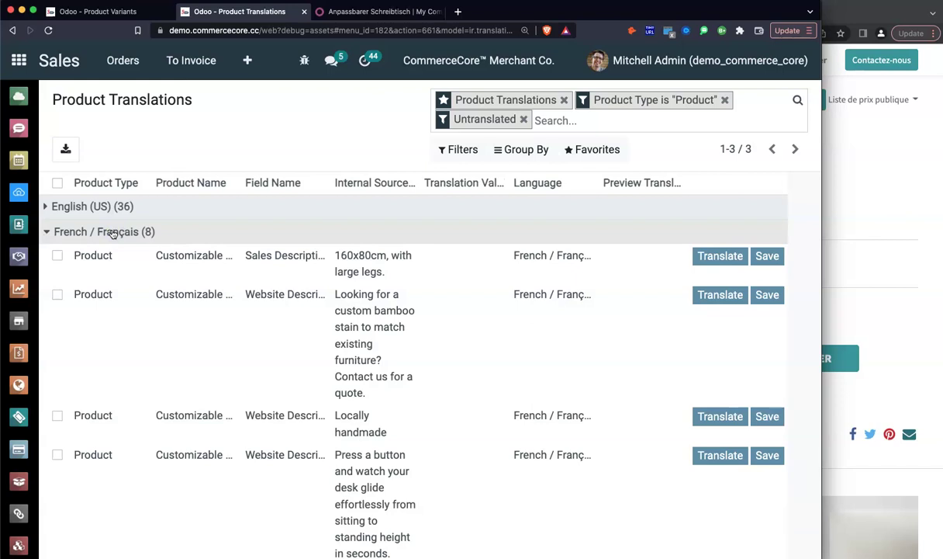
Widen the Product Name column so the full product names of the French rows are readable.
click(78, 371)
click(365, 177)
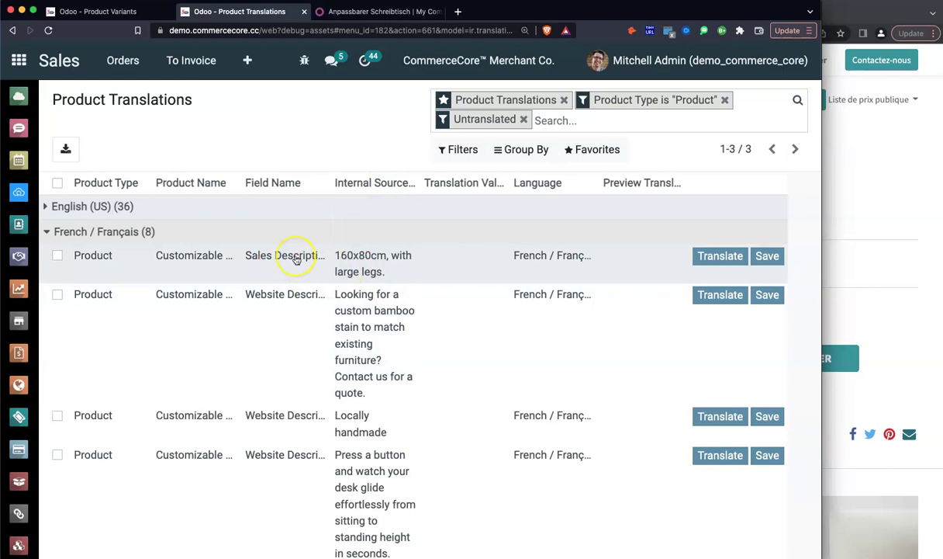
drag(238, 182, 255, 183)
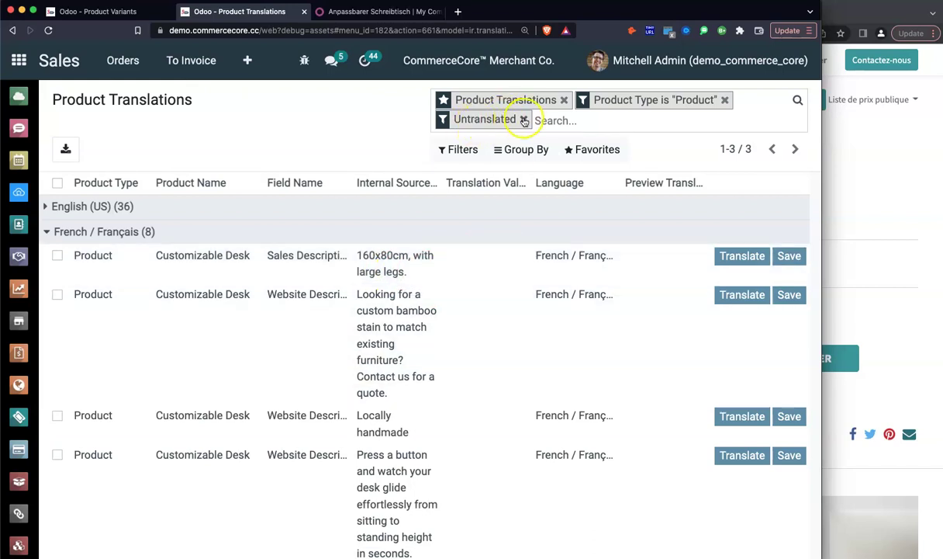
Remove the Untranslated filter to view all French translation values, and reapply the filter.
click(524, 120)
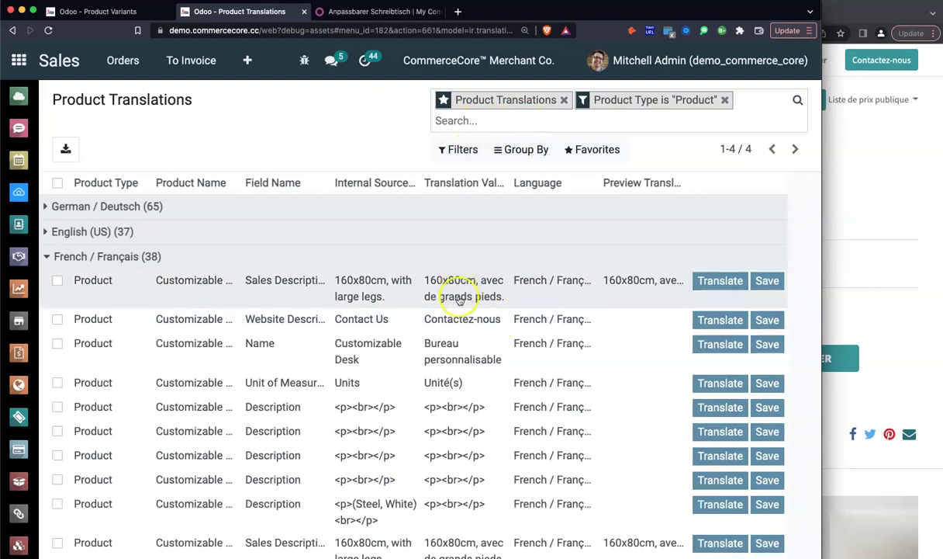
click(457, 150)
click(475, 181)
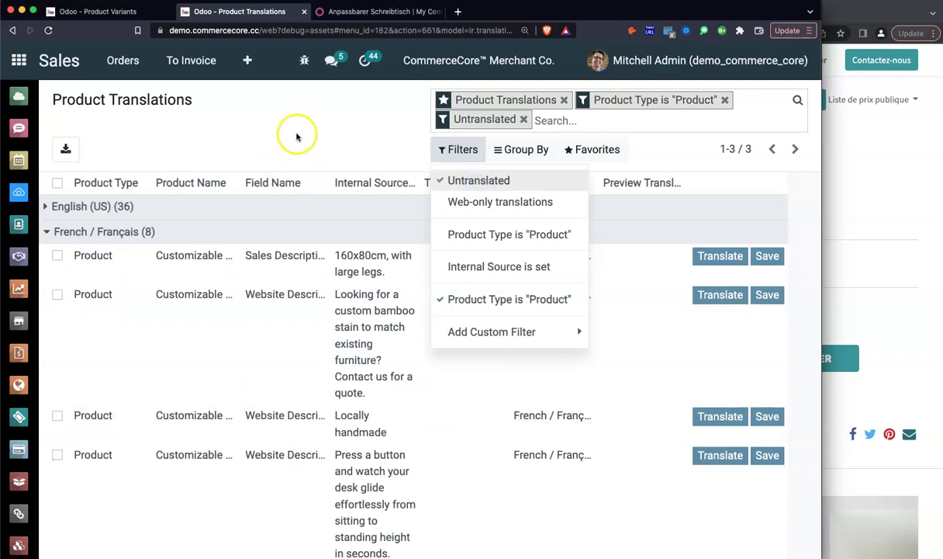
click(287, 129)
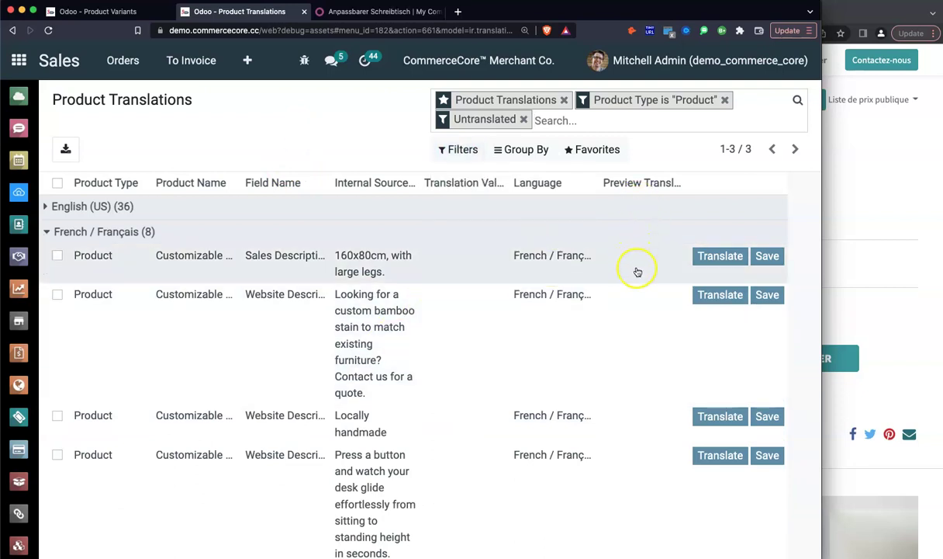
Generate and save French translations for the "160x80cm, with large legs." and "Looking for a custom bamboo stain" entries.
click(718, 257)
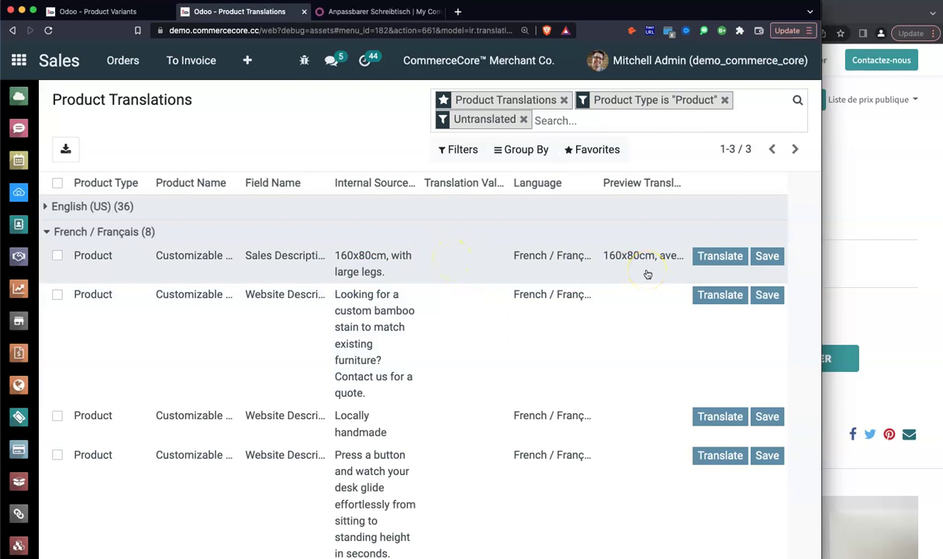
click(727, 295)
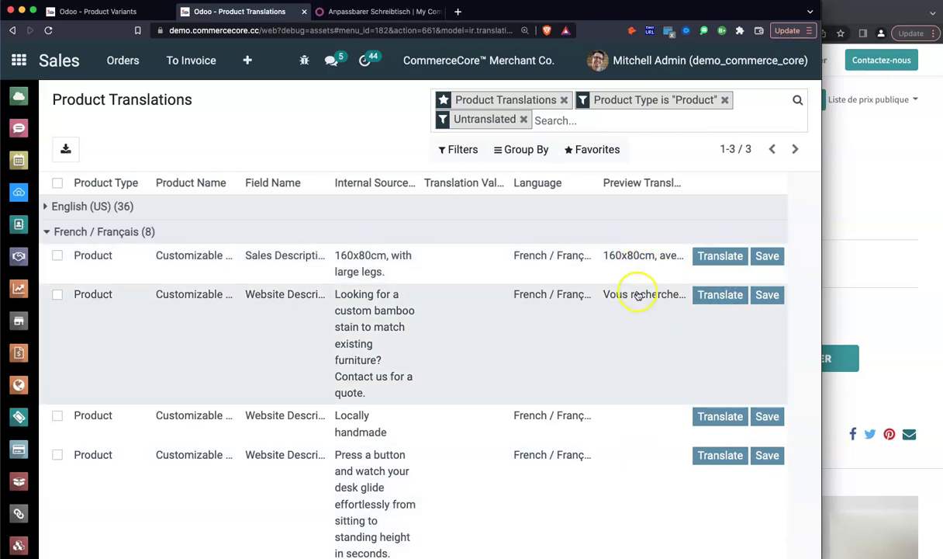
click(765, 260)
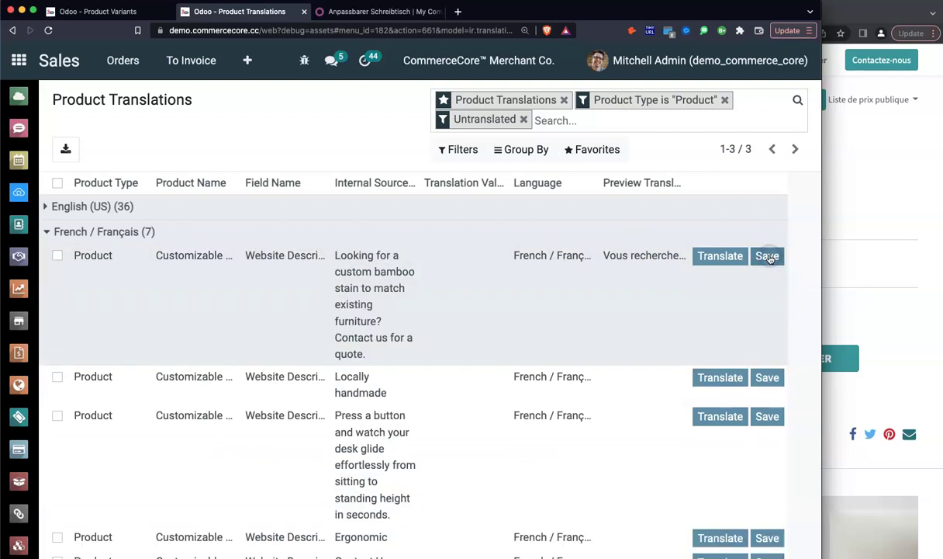
click(767, 256)
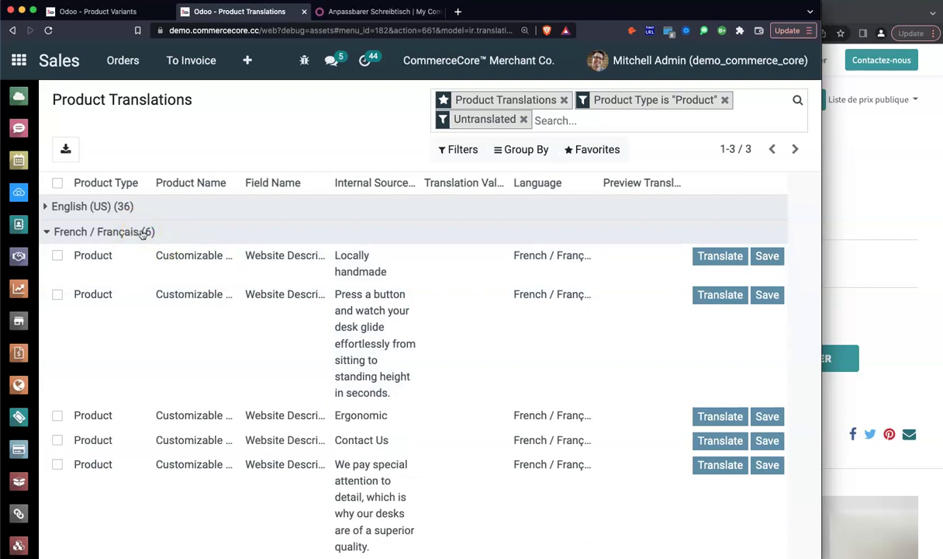
Batch-translate the selected French "Locally handmade" and "Press a button" entries, and widen the Product Name column.
click(719, 256)
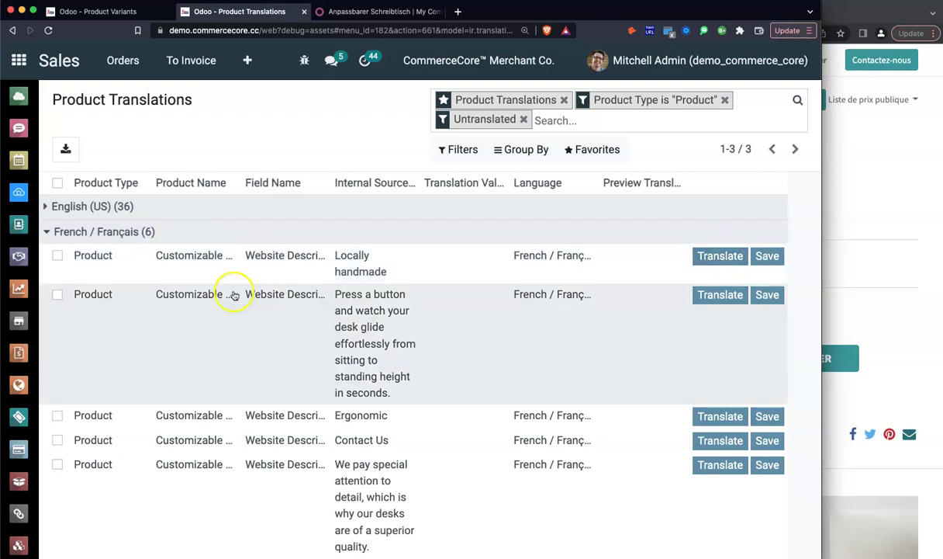
click(59, 256)
click(58, 295)
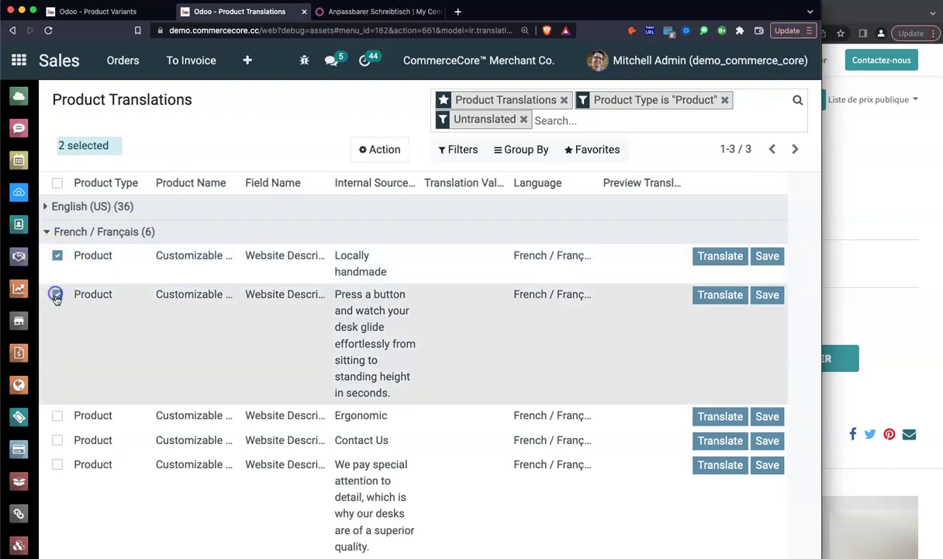
click(56, 418)
click(56, 413)
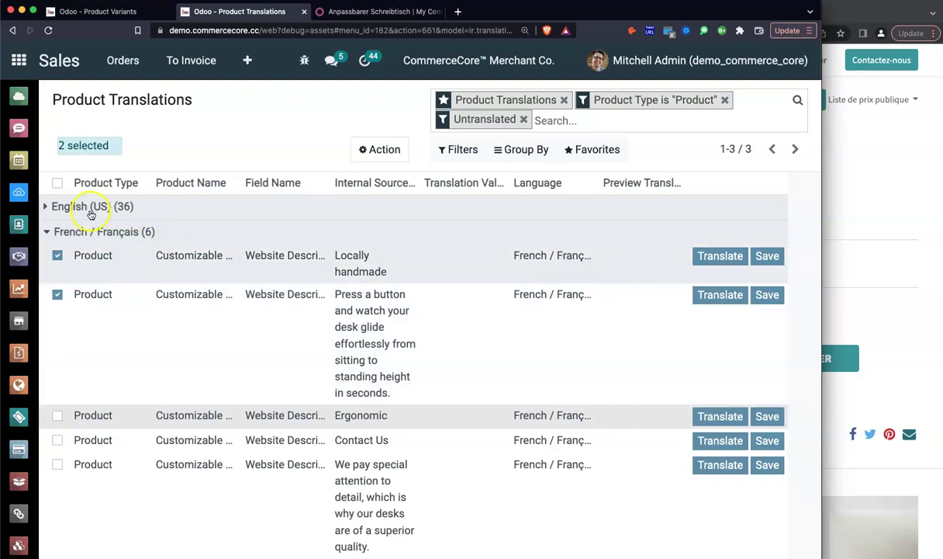
click(388, 149)
click(411, 200)
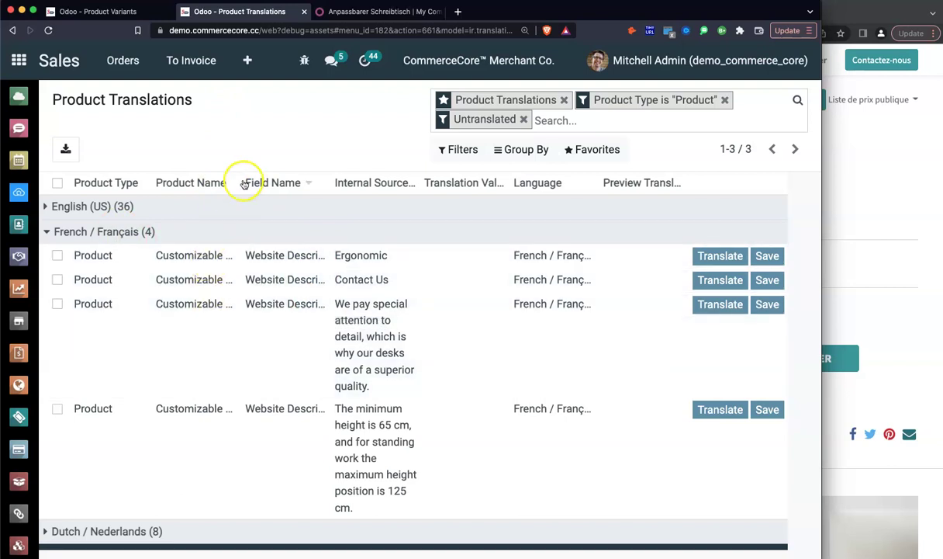
drag(236, 181, 289, 179)
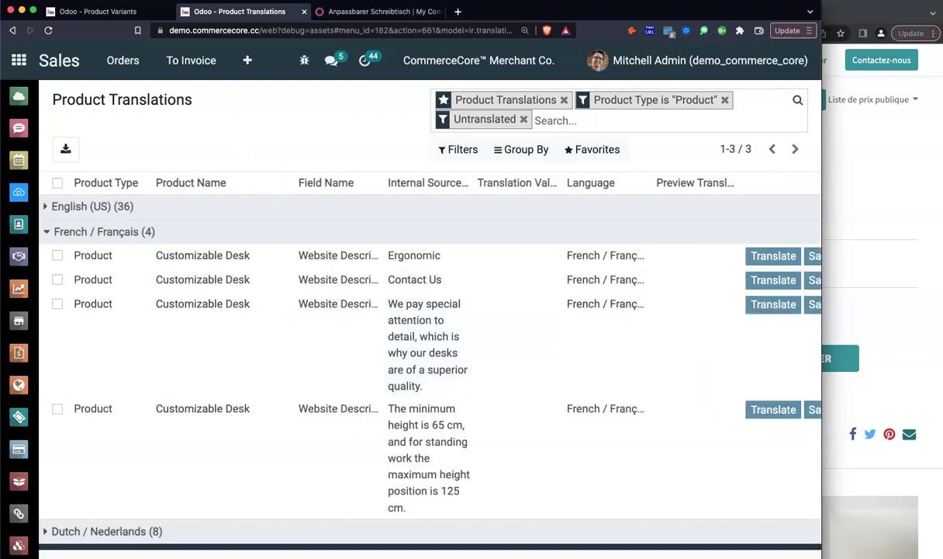
Switch to the French shop window and examine the Bureau personnalisable page's sales description and the content sections further down.
click(900, 191)
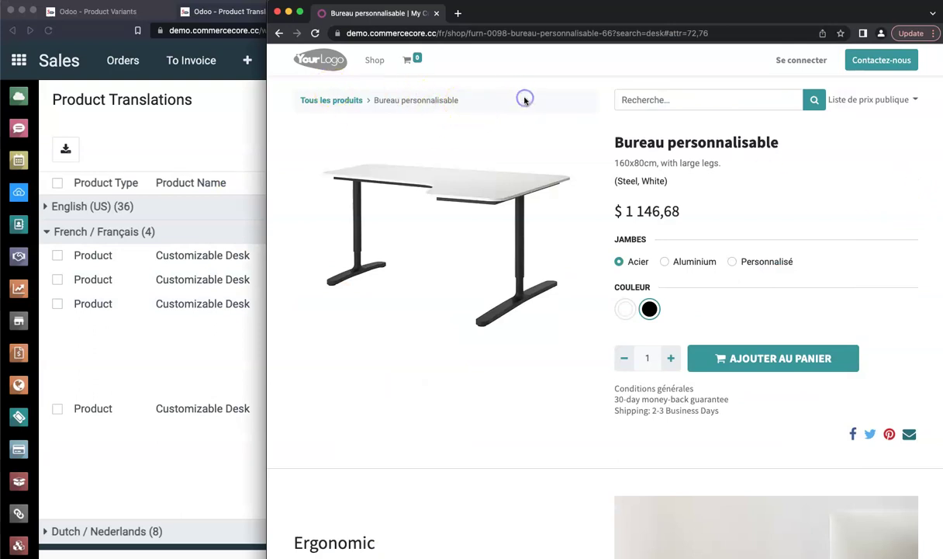
drag(720, 163, 614, 162)
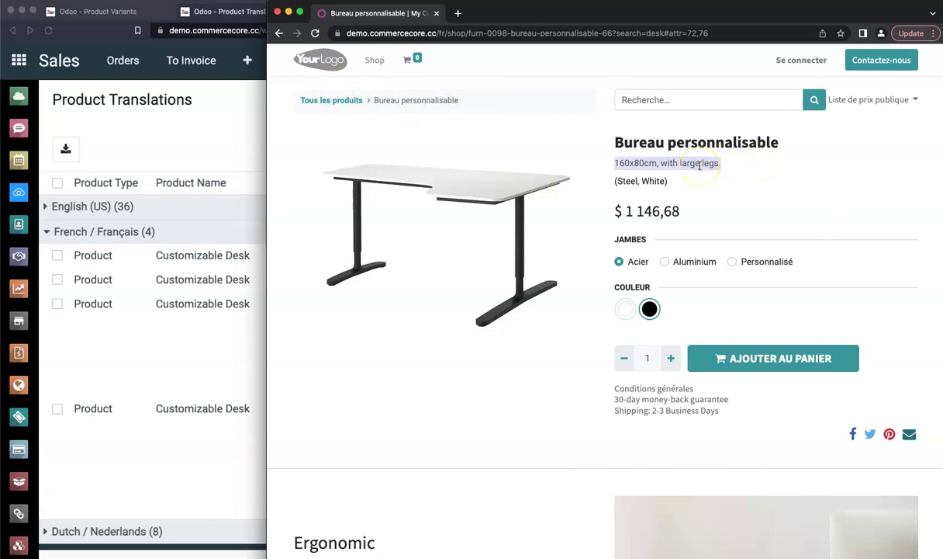
scroll(727, 192, down, 10)
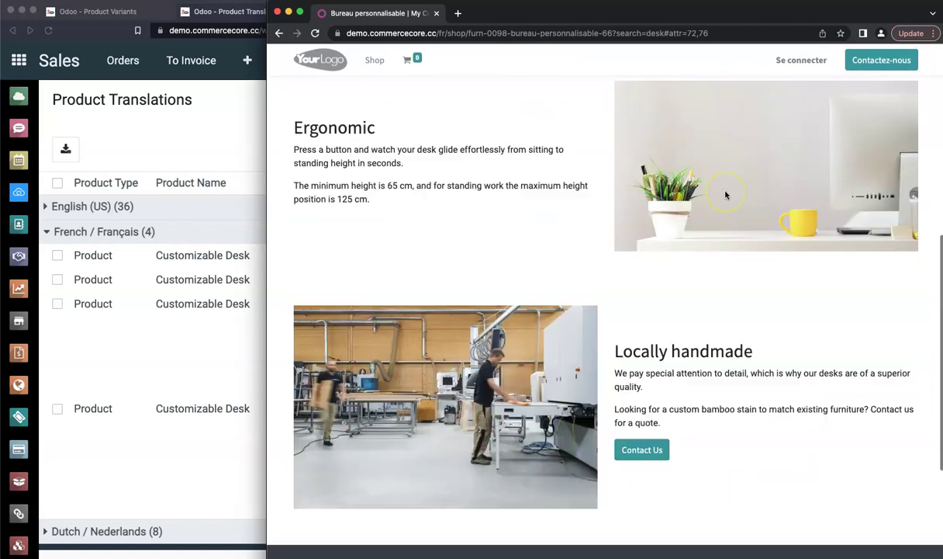
Reload the French shop page of Bureau personnalisable and check its sales description.
scroll(744, 302, up, 10)
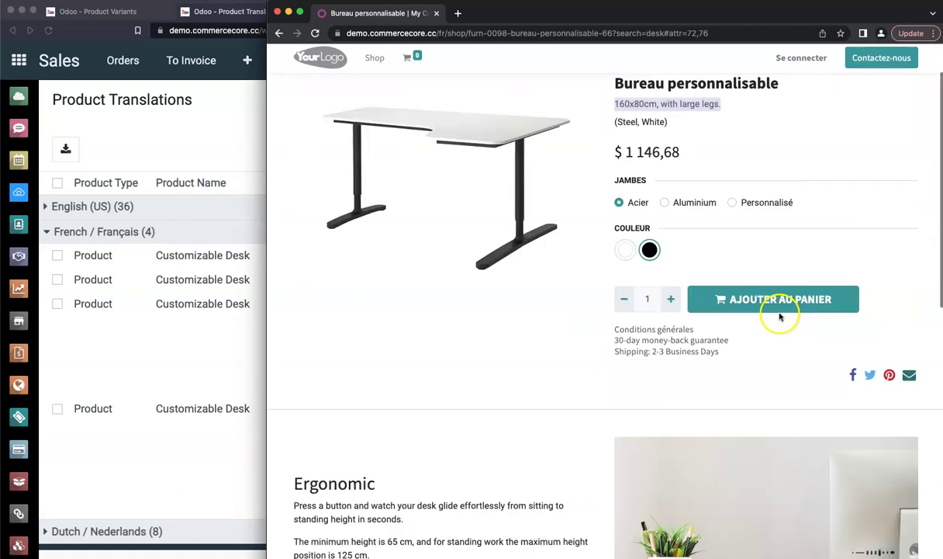
click(495, 81)
click(315, 33)
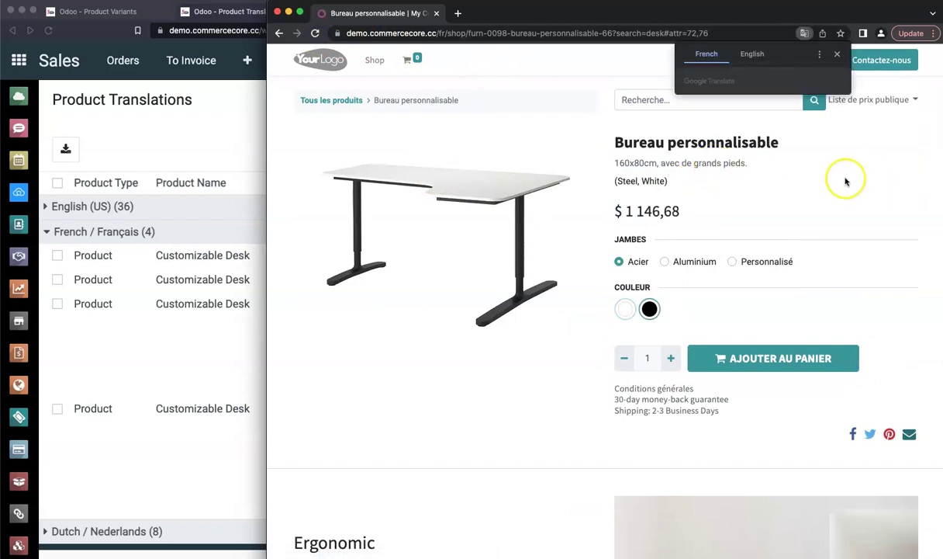
click(767, 166)
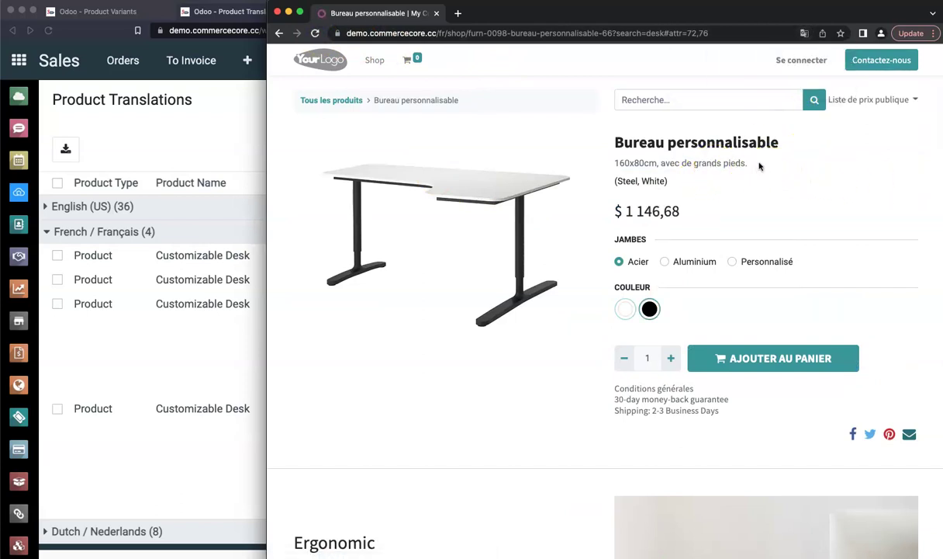
Check the French content sections further down the product page, and switch the shop's language to Nederlands.
scroll(773, 196, down, 15)
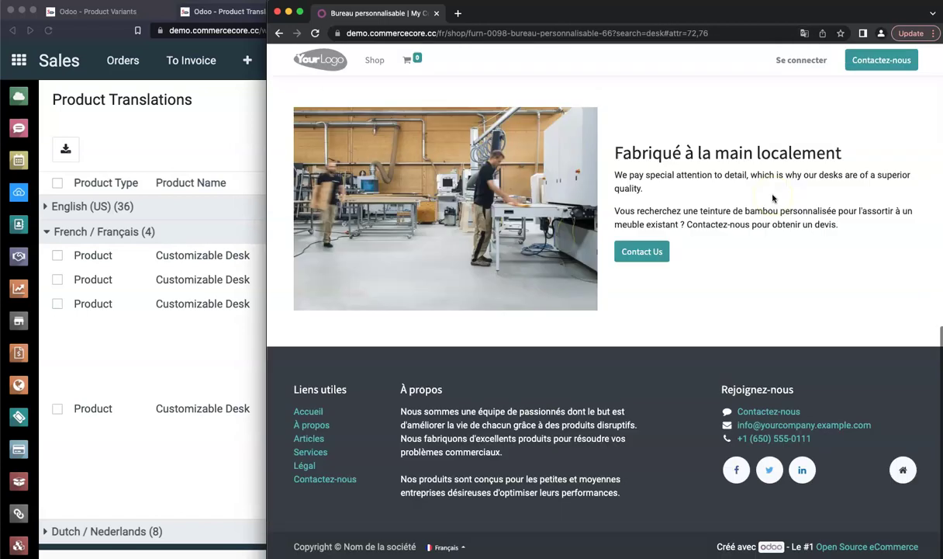
click(443, 547)
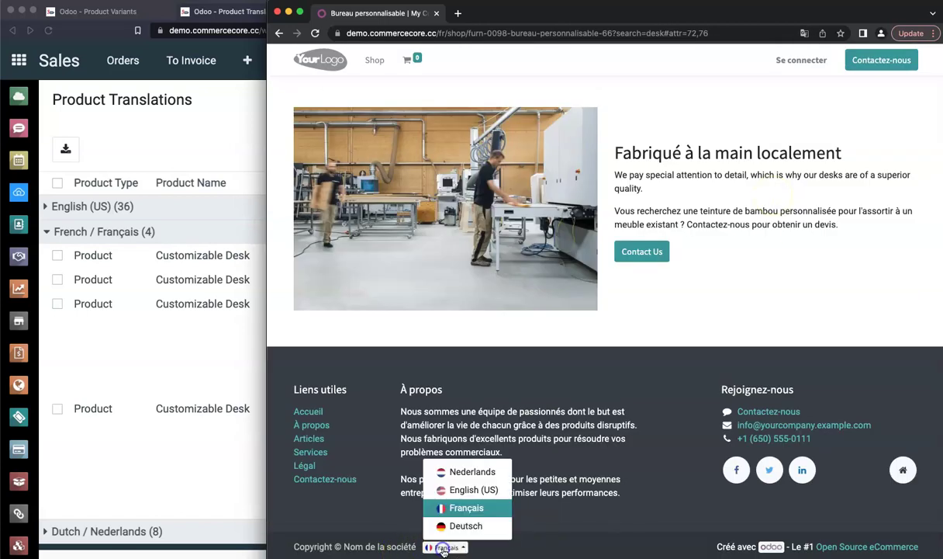
click(465, 471)
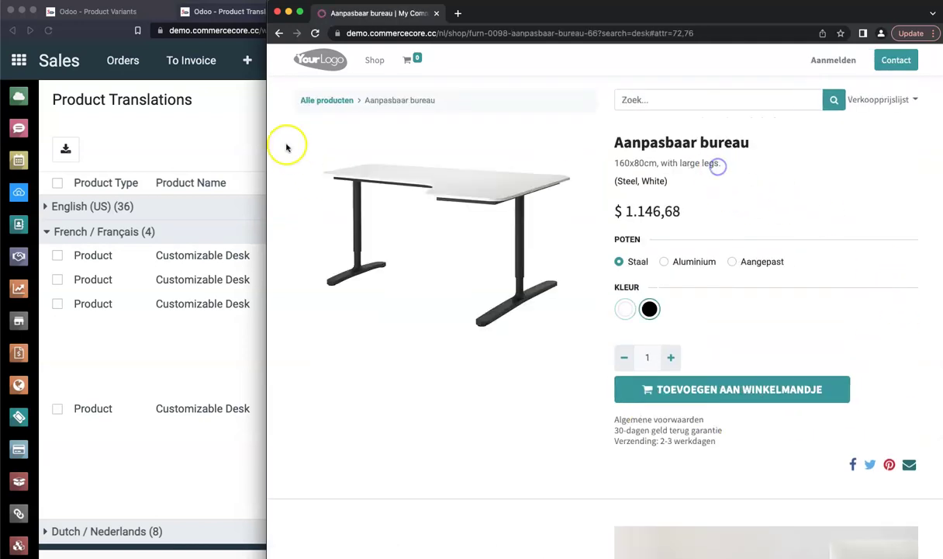
Return to the Product Translations window, collapse the French group, and batch-translate the Dutch "160x80cm, with large legs." entry.
click(236, 146)
click(107, 232)
click(122, 255)
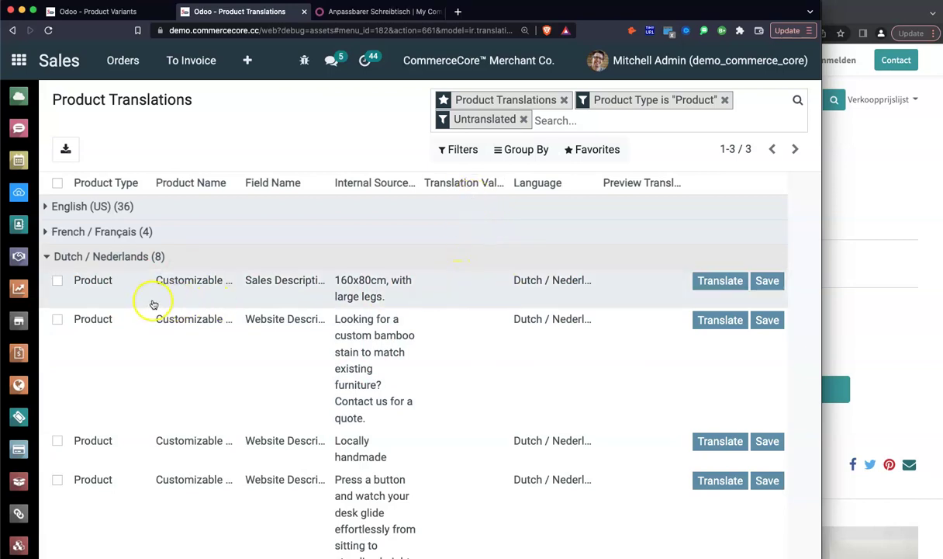
click(58, 280)
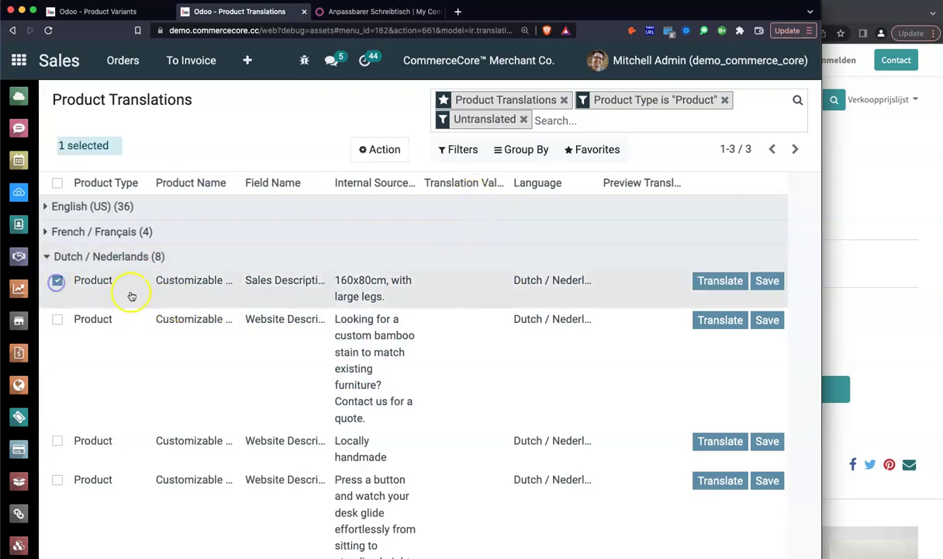
click(362, 150)
click(381, 203)
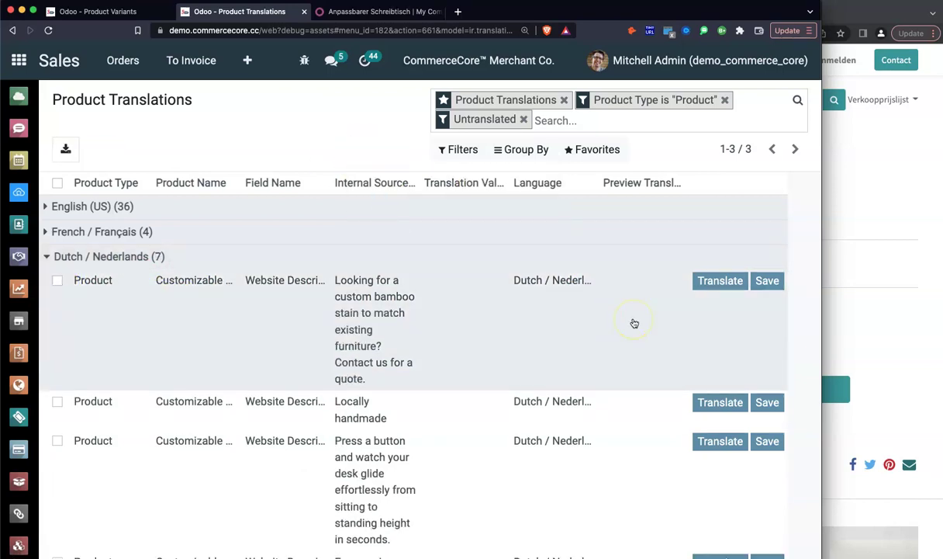
Switch to the Dutch shop window and reload the Aanpasbaar bureau page to check its sales description.
click(852, 222)
key(super+r)
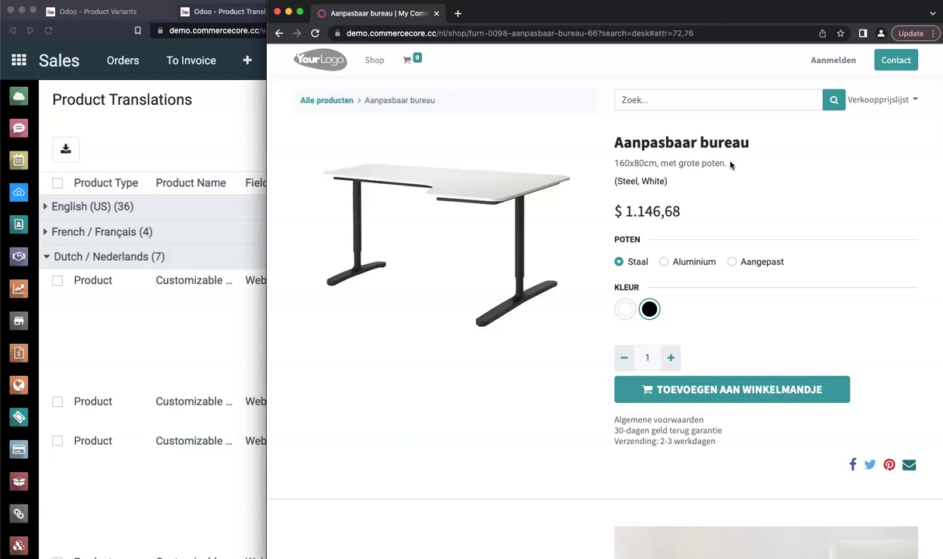
Return to the Product Translations window, collapse the Dutch group, and remove all search filters, including Product Type is "Product".
click(166, 133)
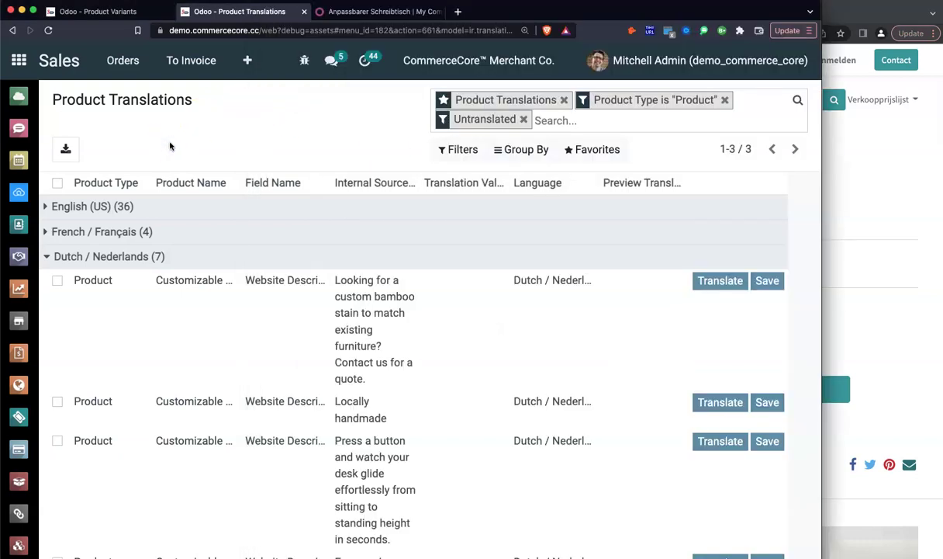
click(57, 257)
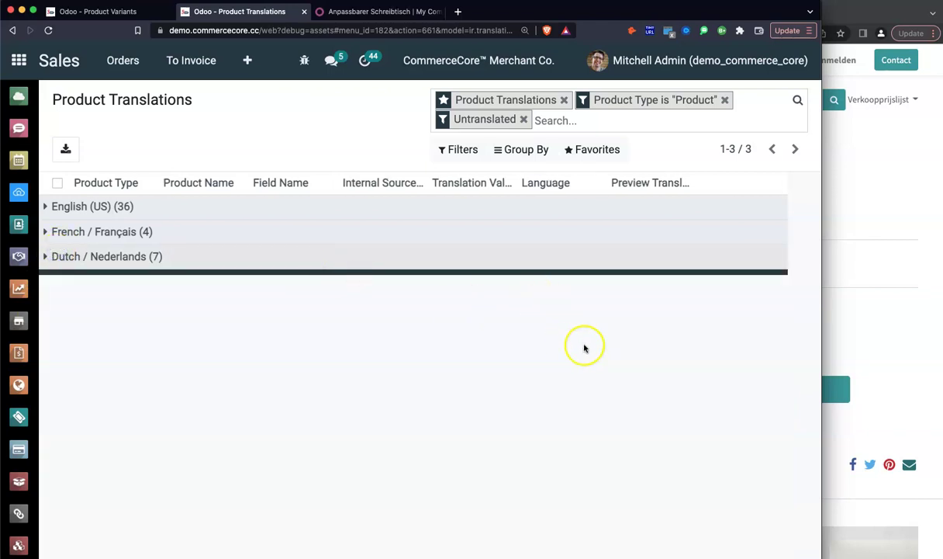
click(564, 99)
click(682, 100)
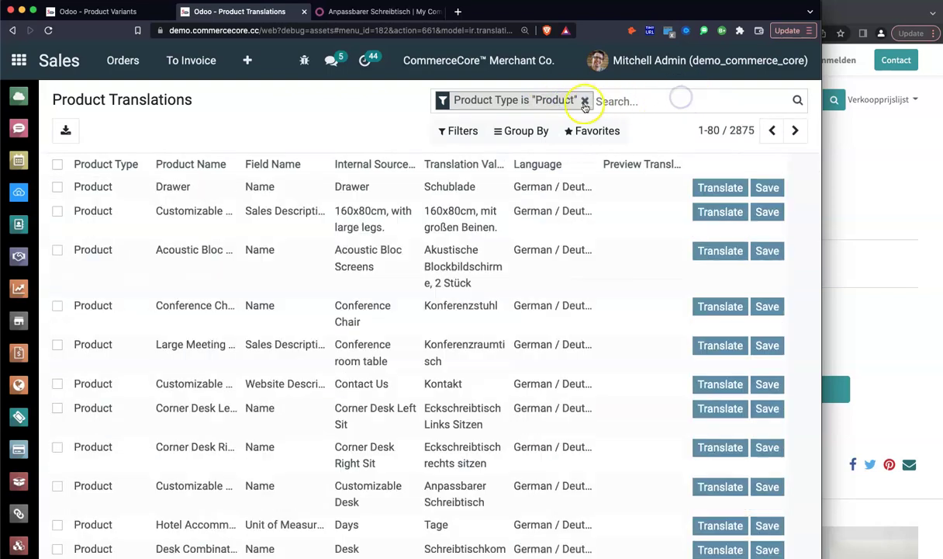
click(585, 100)
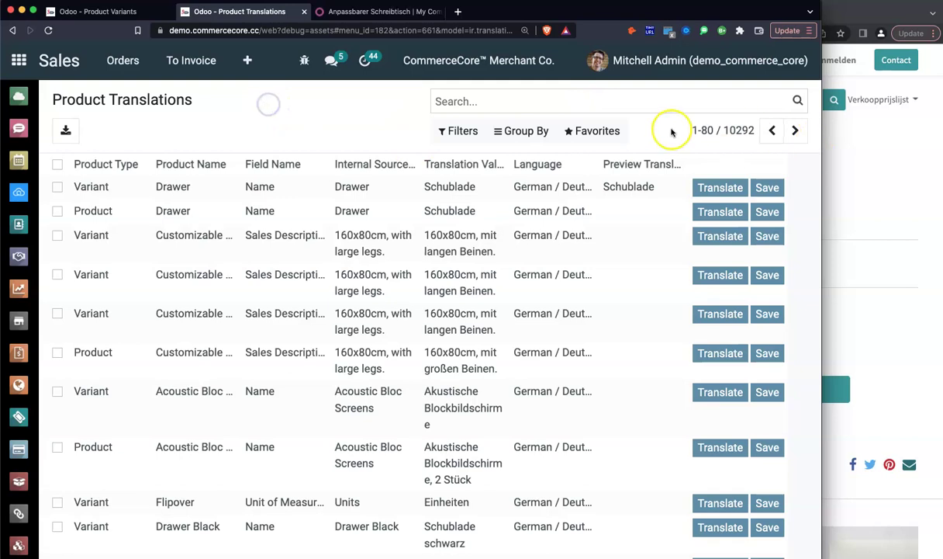
Go back to the Products overview in the other browser tab and remove the "customizable desk" search filter.
click(127, 7)
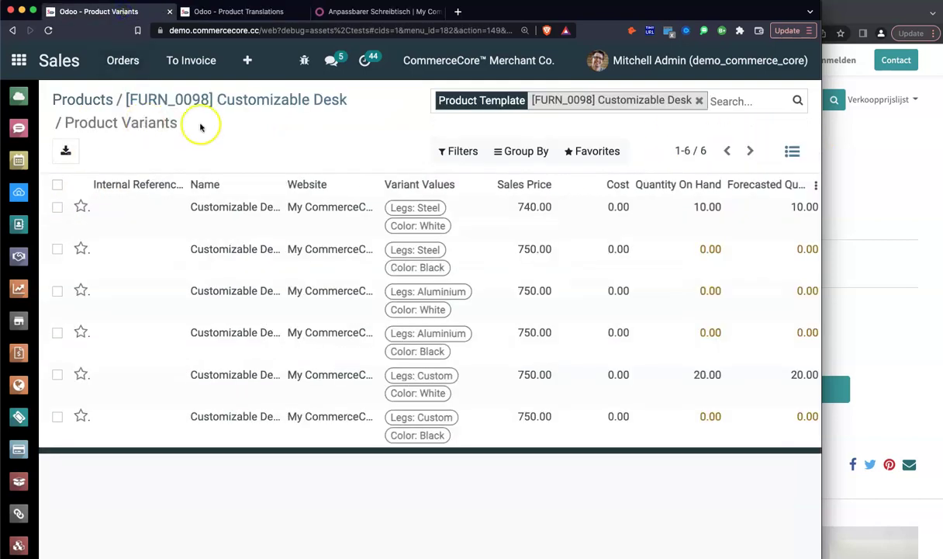
click(96, 101)
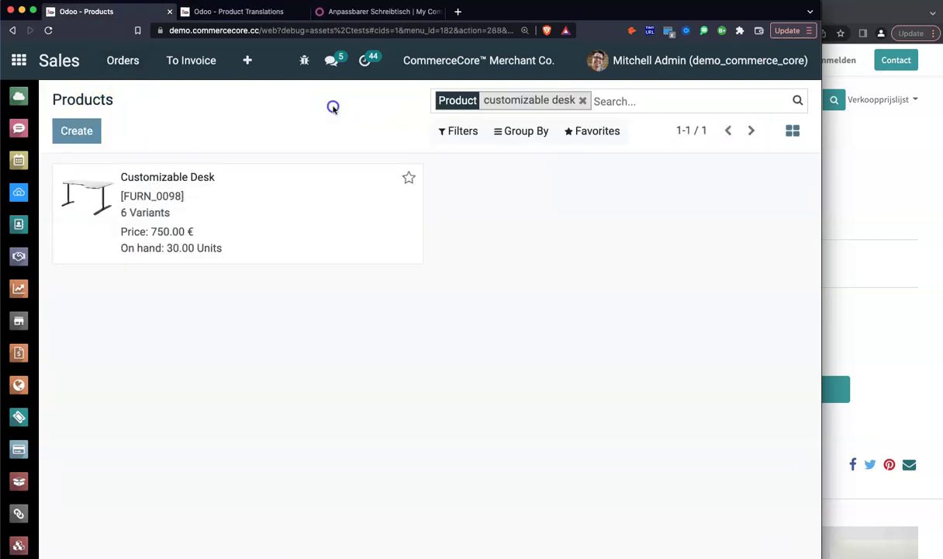
click(582, 100)
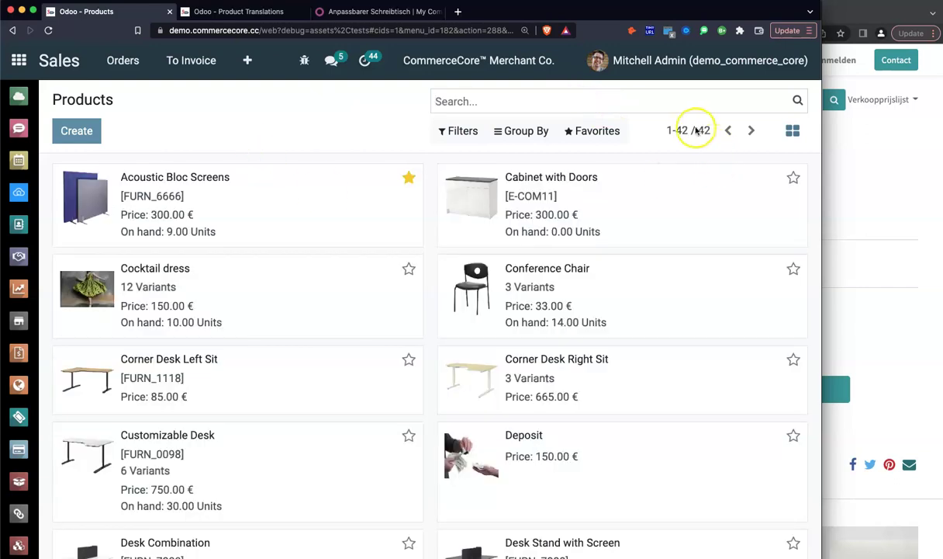
Return to the unfiltered Product Translations list and examine its variant and product entries and the total record count.
click(248, 12)
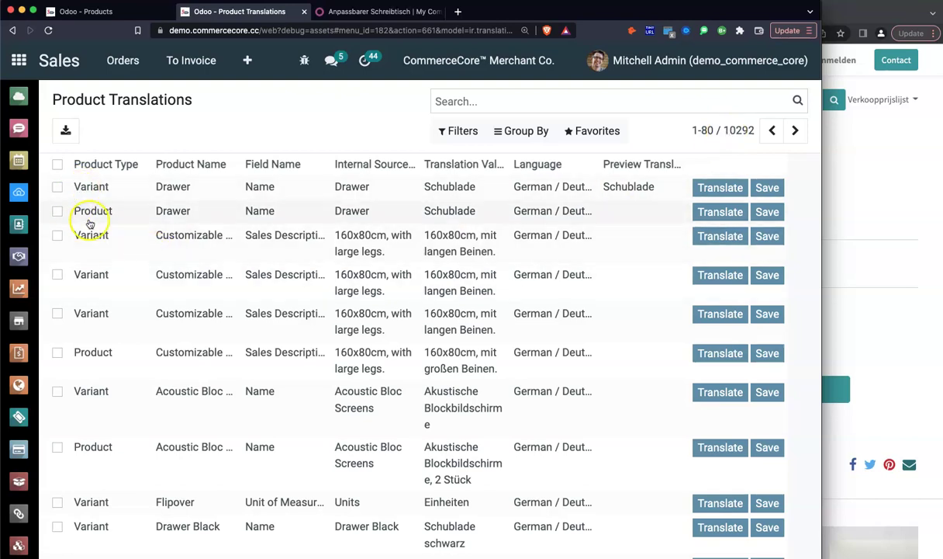
scroll(505, 402, down, 1)
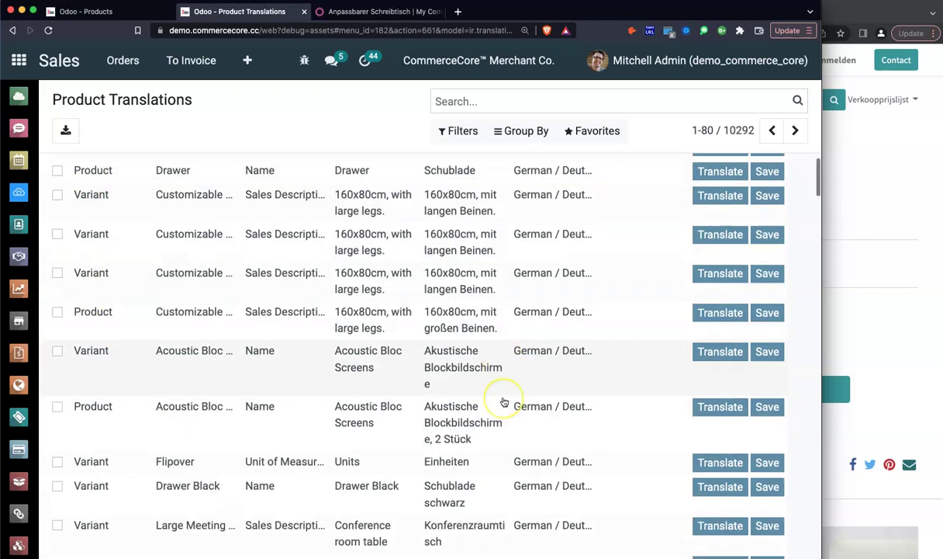
scroll(504, 402, down, 15)
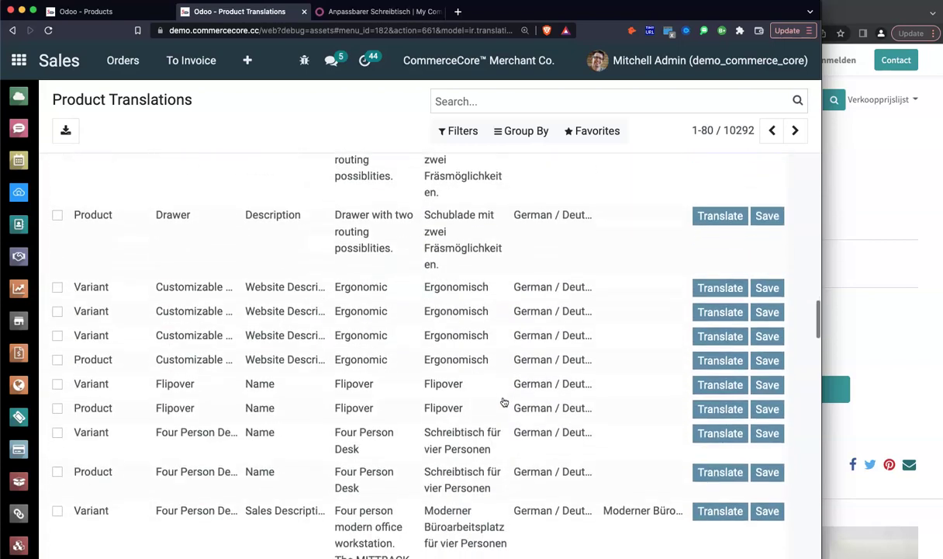
scroll(505, 402, down, 15)
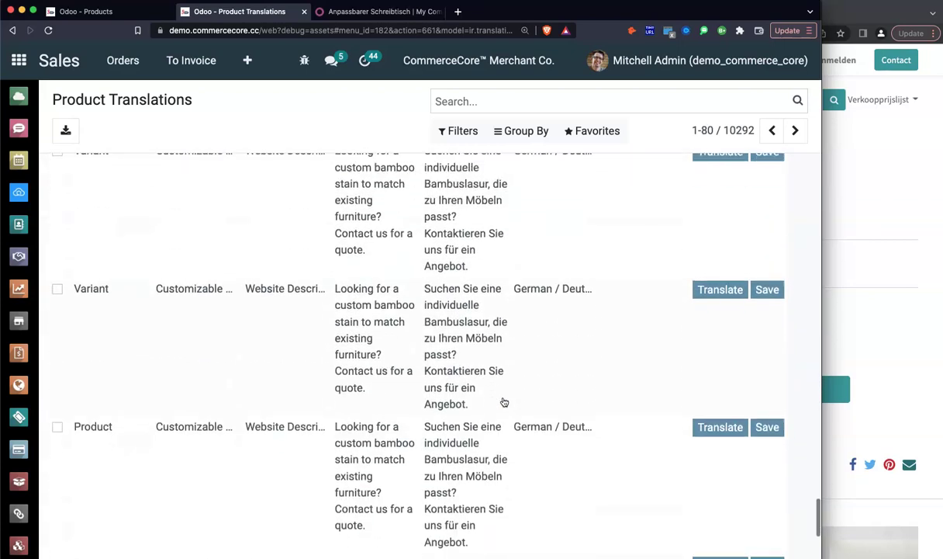
scroll(505, 402, up, 20)
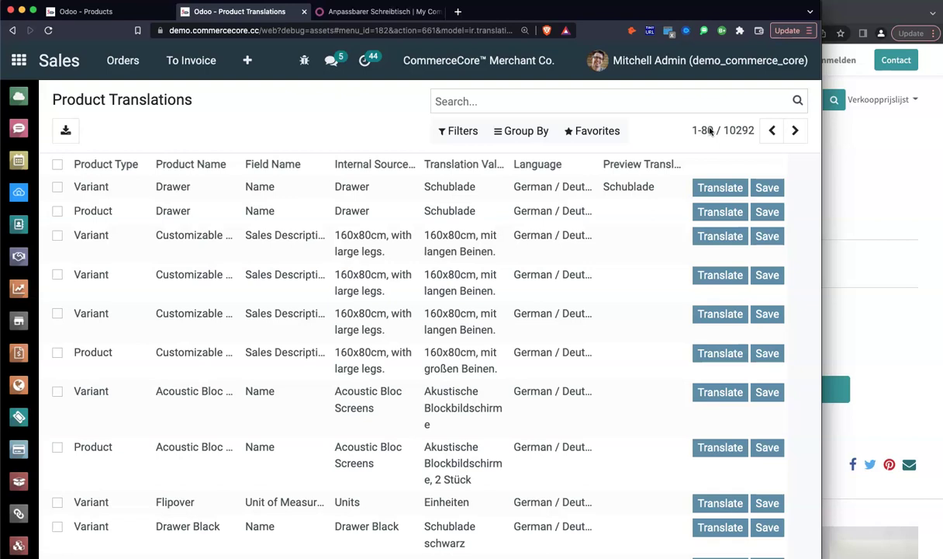
click(732, 134)
click(674, 136)
click(390, 122)
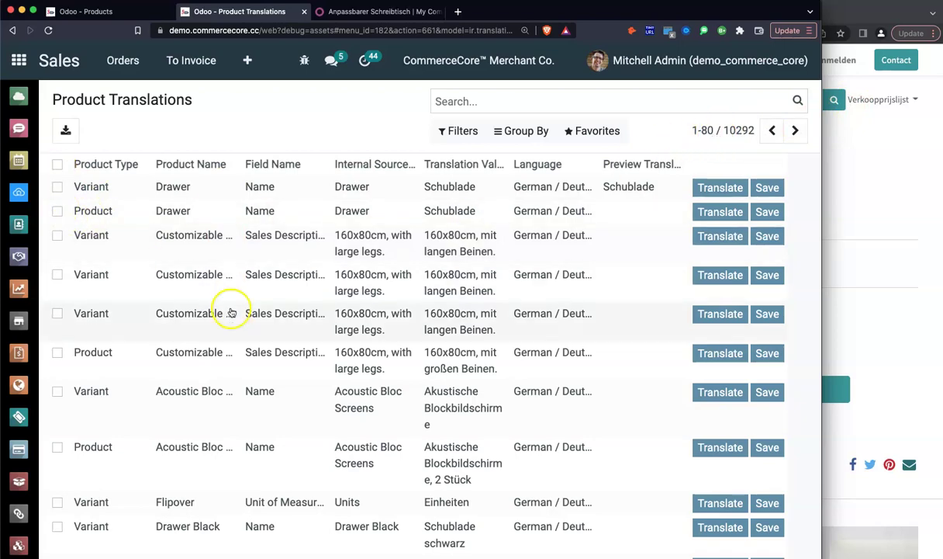
scroll(231, 312, down, 20)
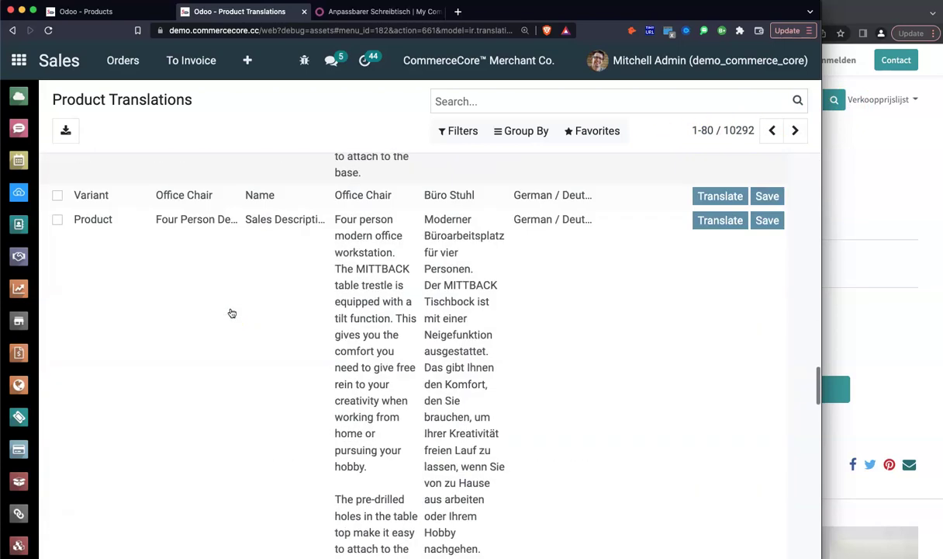
scroll(232, 313, down, 20)
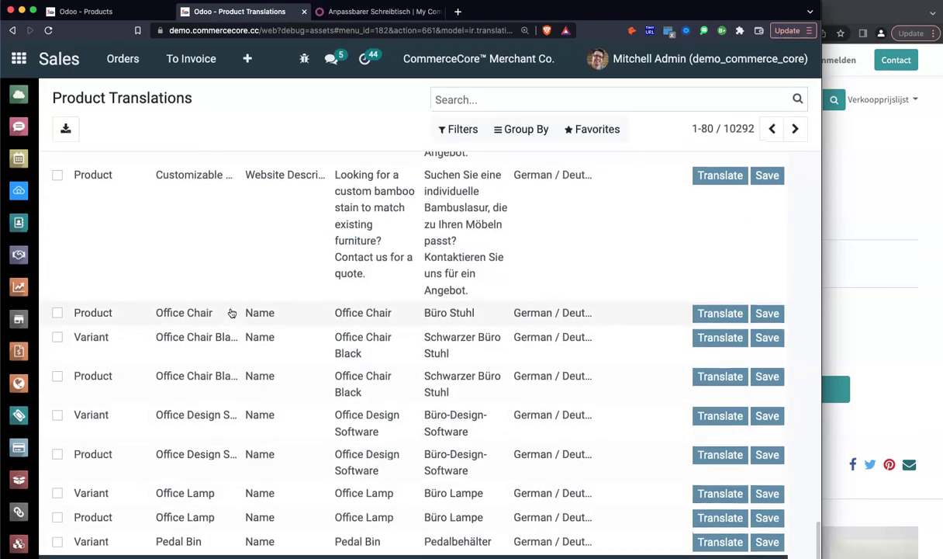
scroll(231, 313, up, 20)
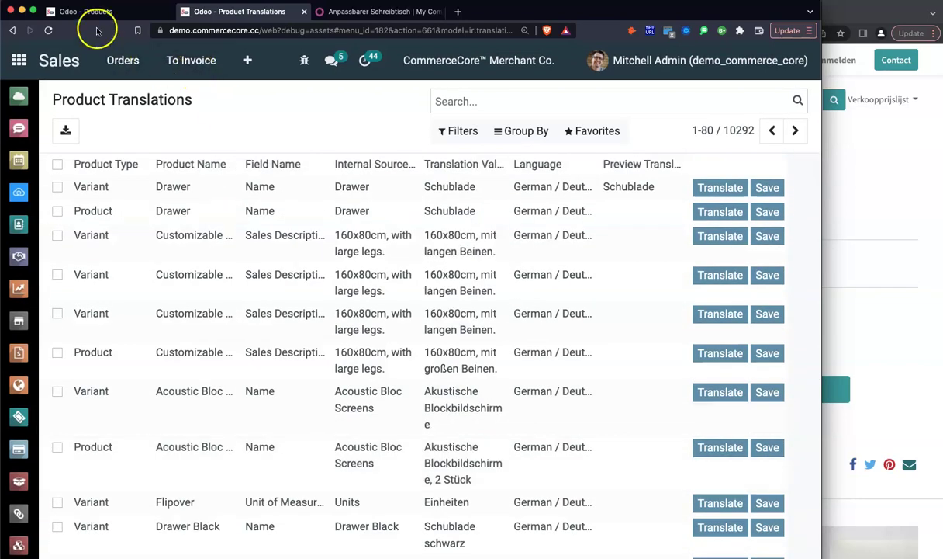